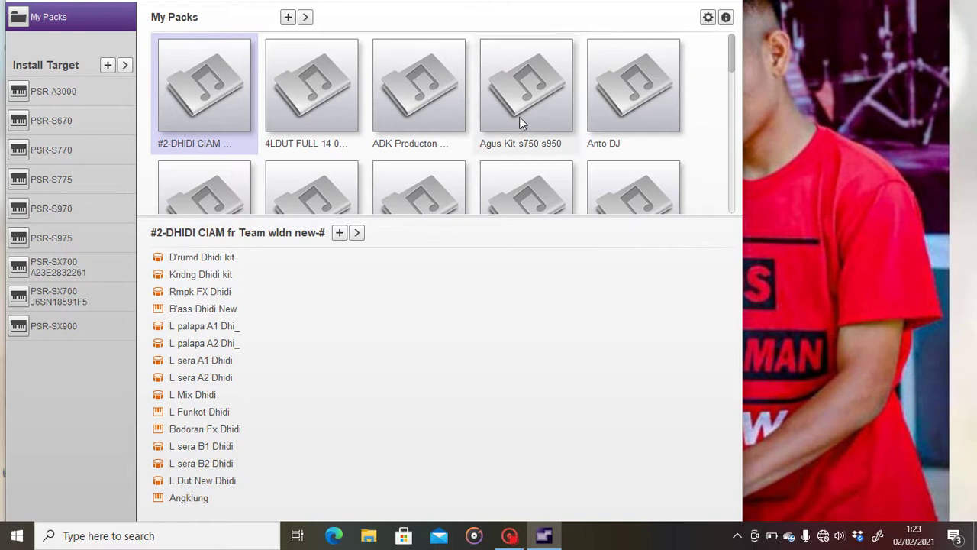
Step: Export the #2-DHIDI CIAM pack as a Protected Pack Project File (*.cpf) named DUTZ in the GB folder
click(731, 188)
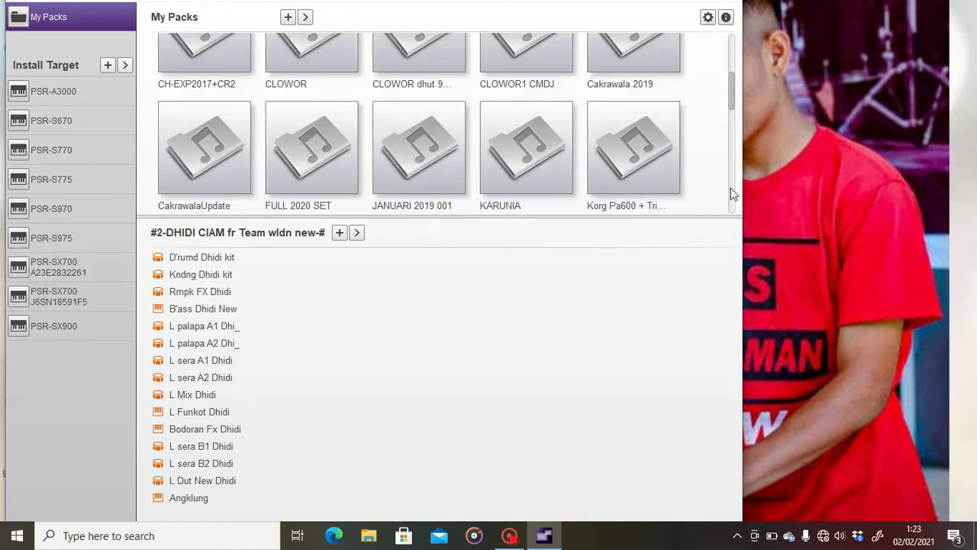
click(732, 58)
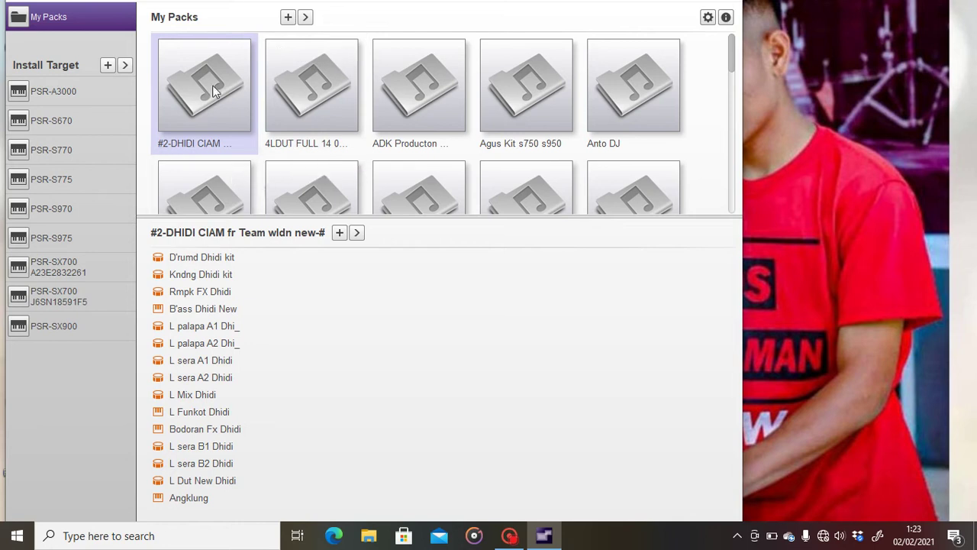
click(305, 18)
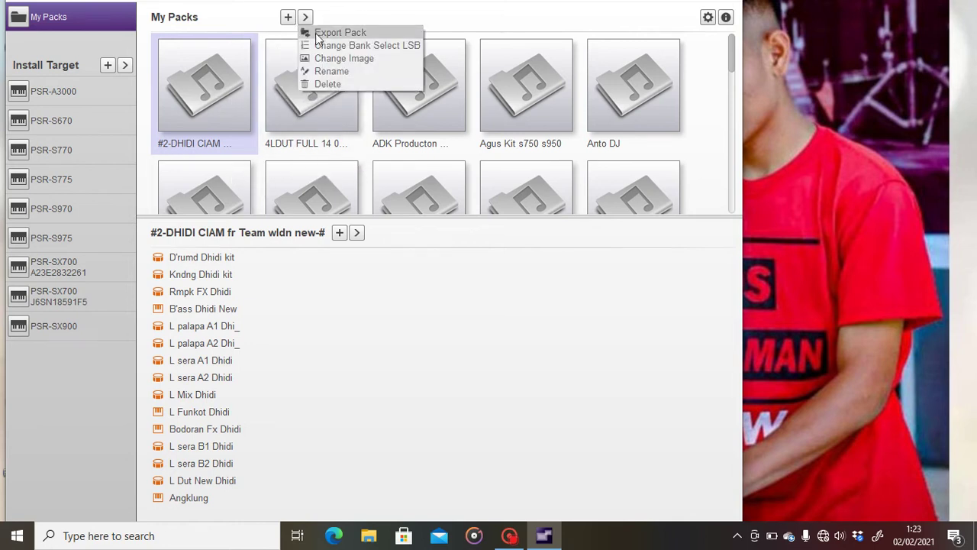
click(318, 34)
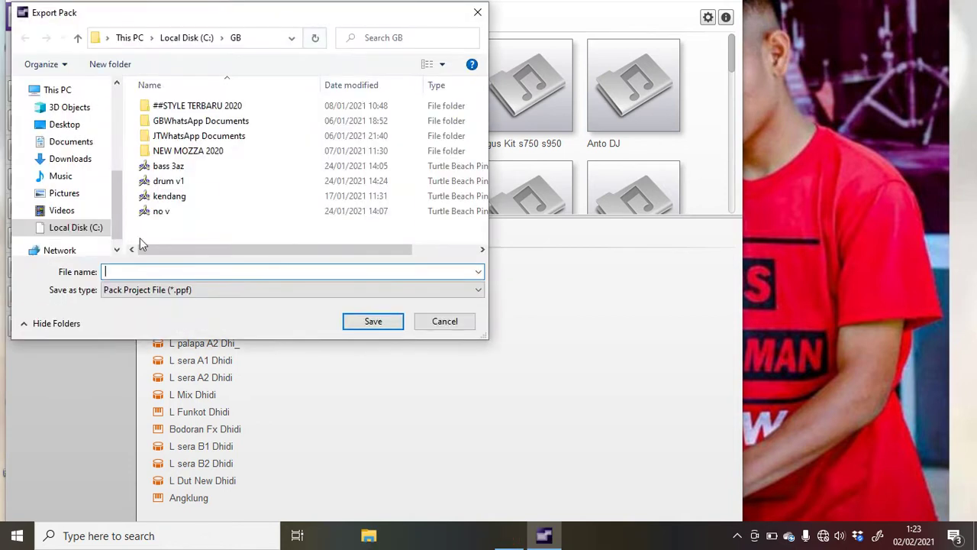
click(199, 292)
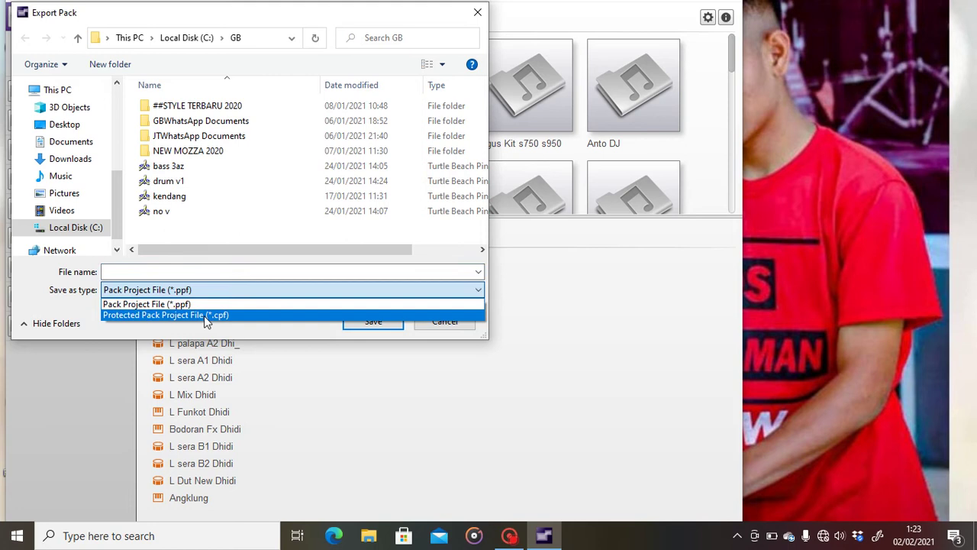
click(204, 315)
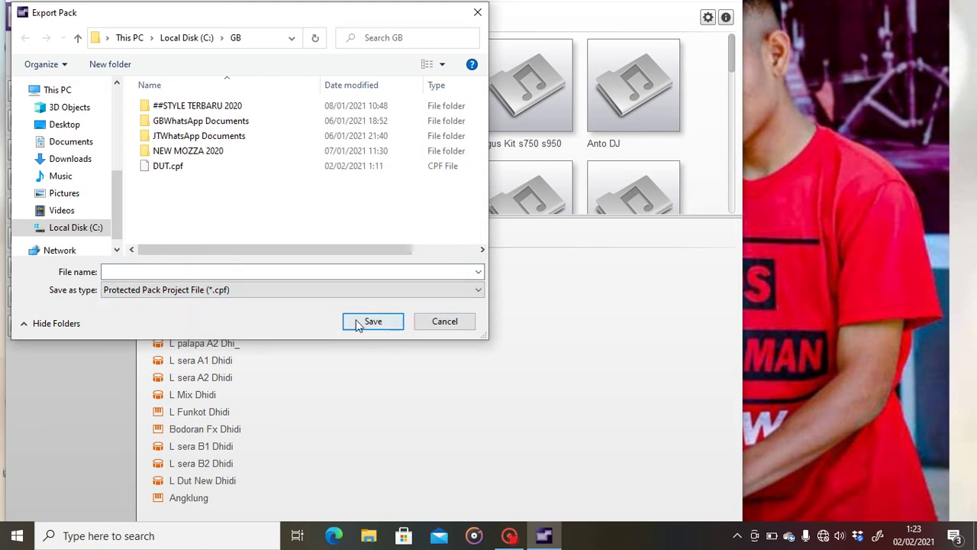
click(308, 272)
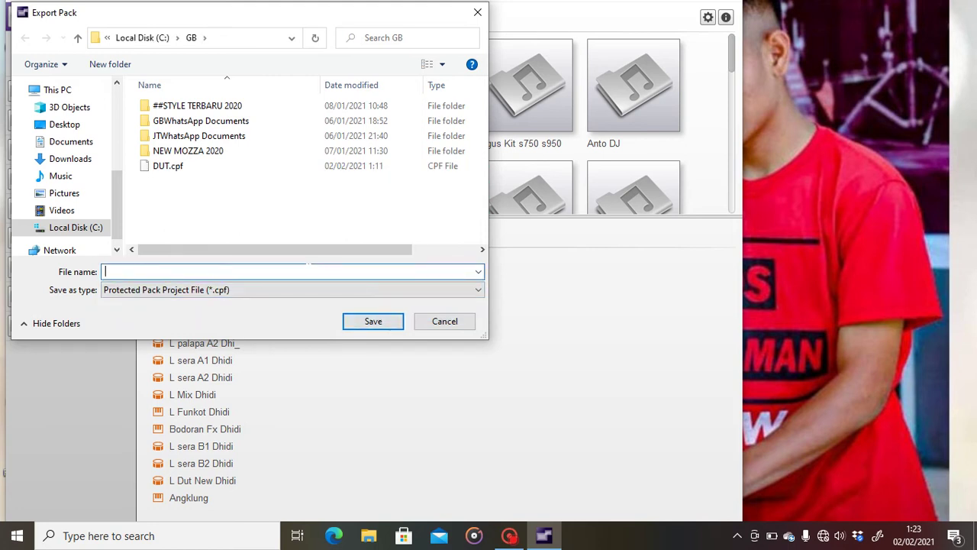
text(DH)
key(BackSpace)
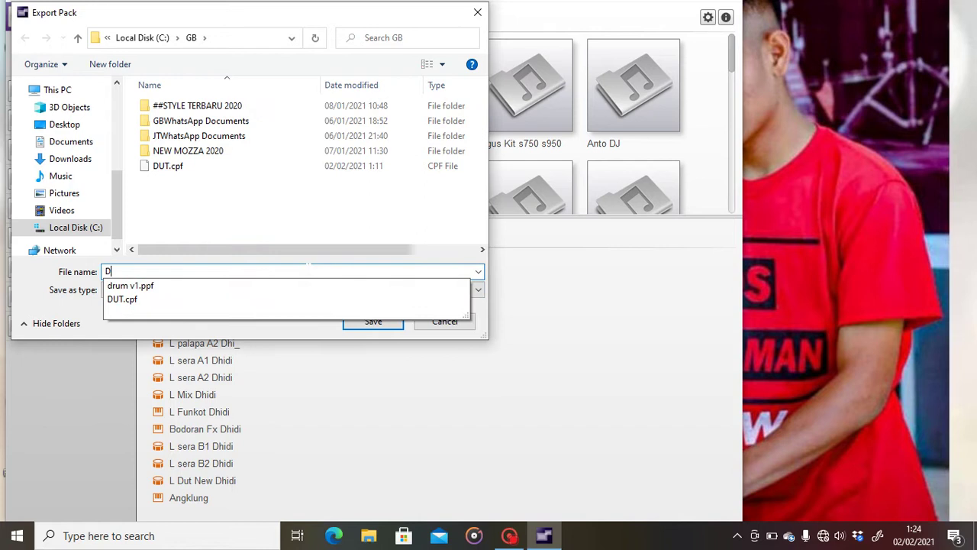
text(UTZ)
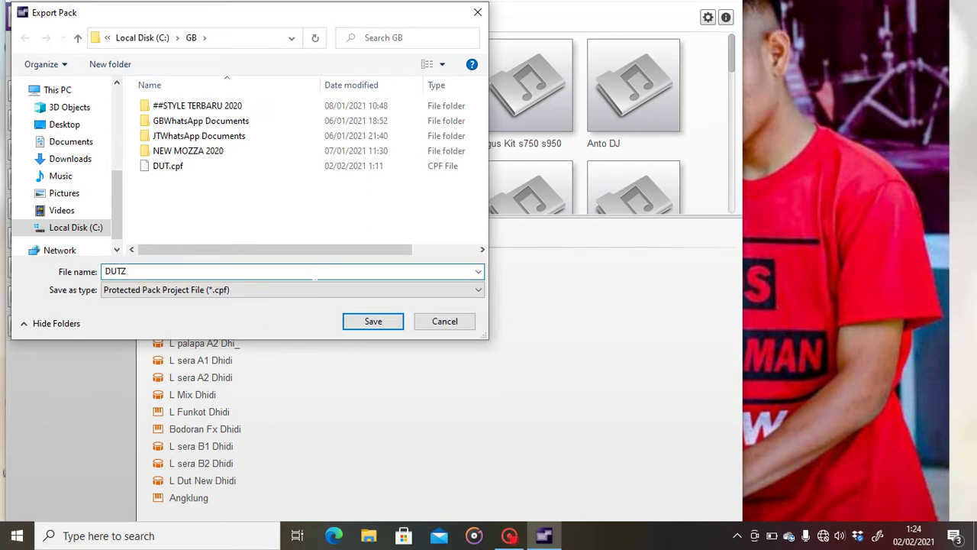
click(374, 322)
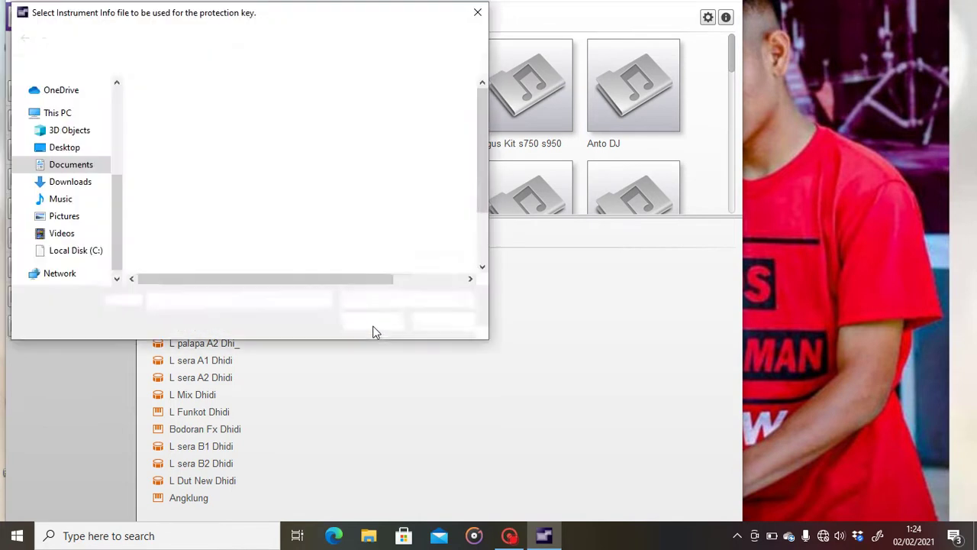
Step: Use PSR-S770_InstrumentInfo.n27 from C:\WA FILE\WAHYU SET\USB 1 as the protection key for the exported pack
click(75, 251)
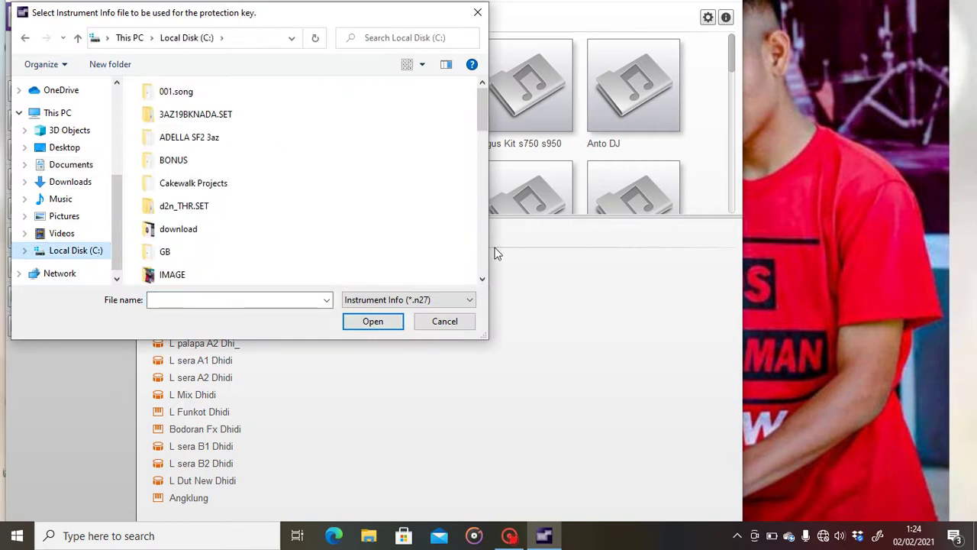
scroll(487, 254, down, 7)
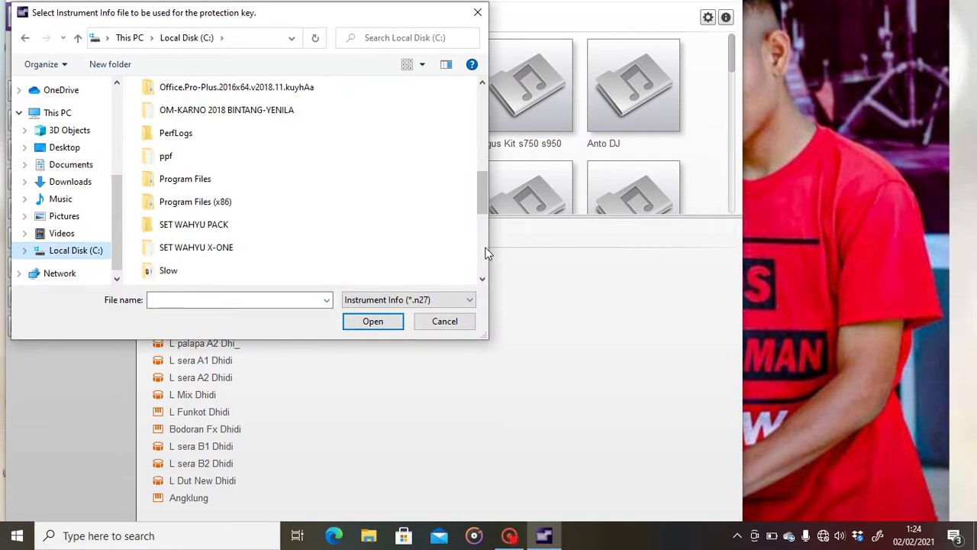
scroll(486, 249, down, 3)
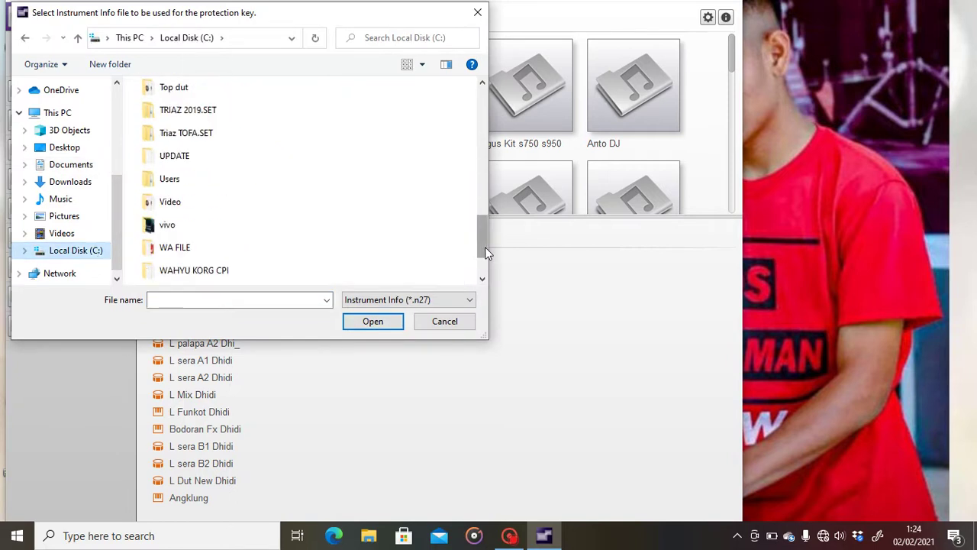
double_click(274, 249)
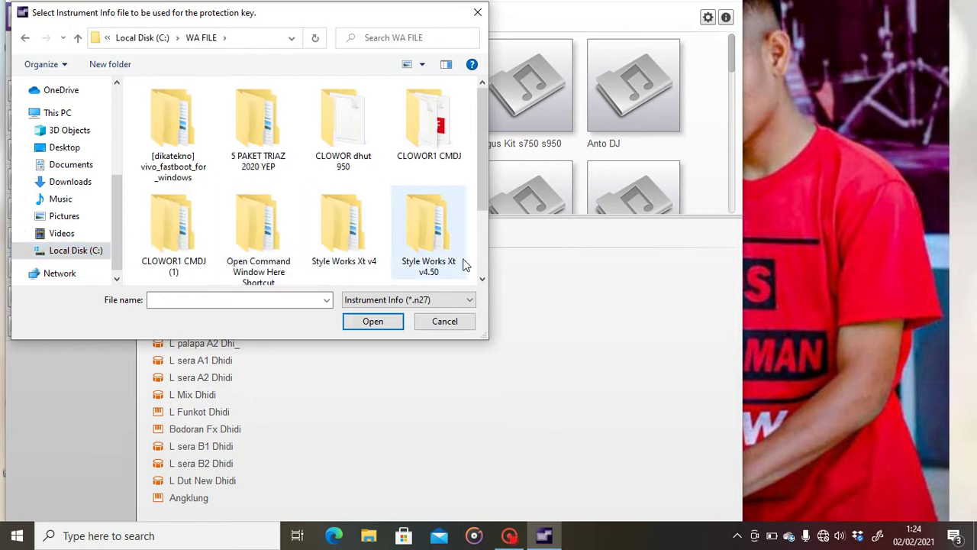
scroll(485, 271, down, 2)
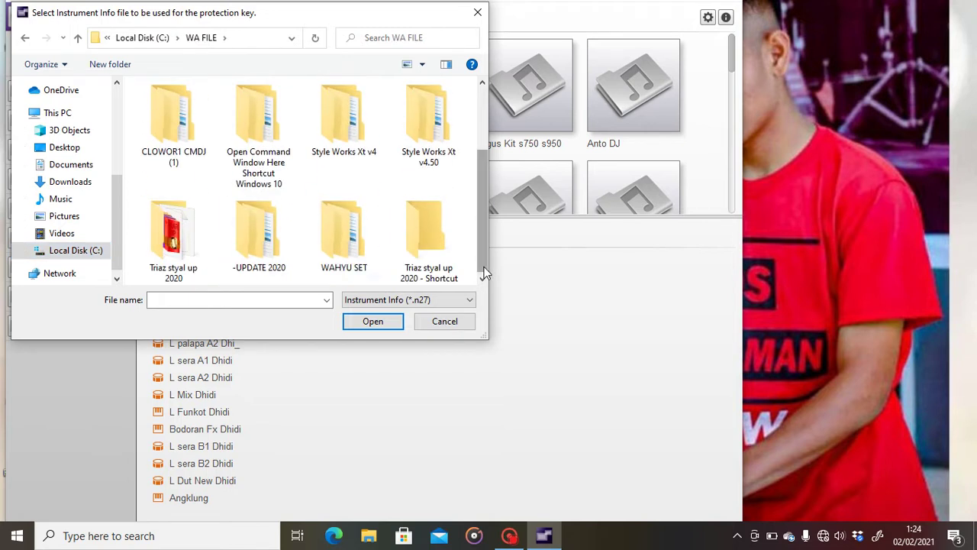
double_click(342, 229)
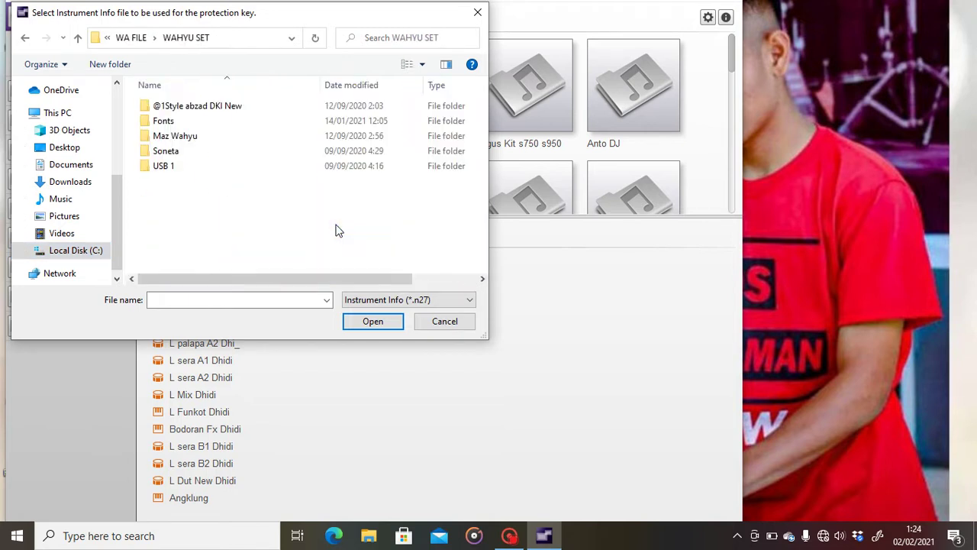
double_click(322, 163)
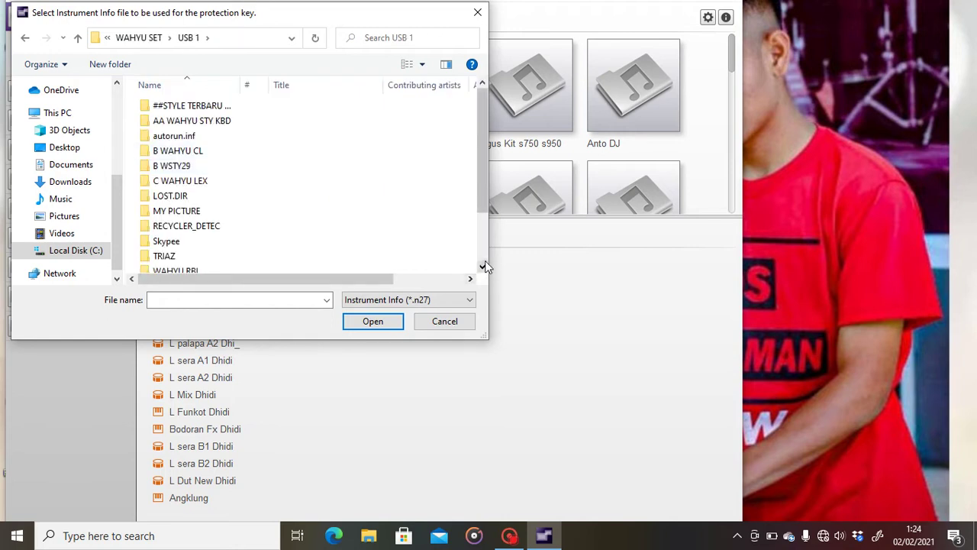
scroll(486, 262, down, 2)
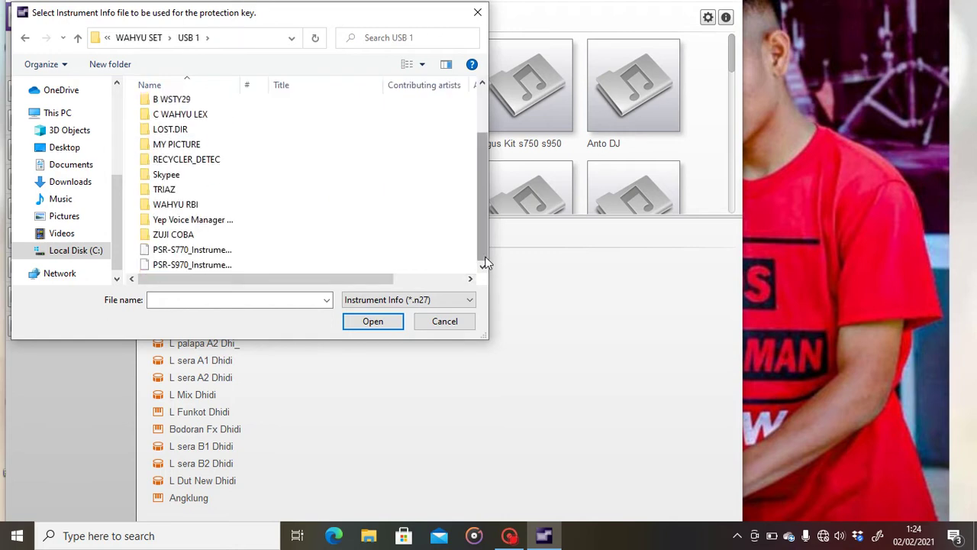
click(343, 254)
click(368, 328)
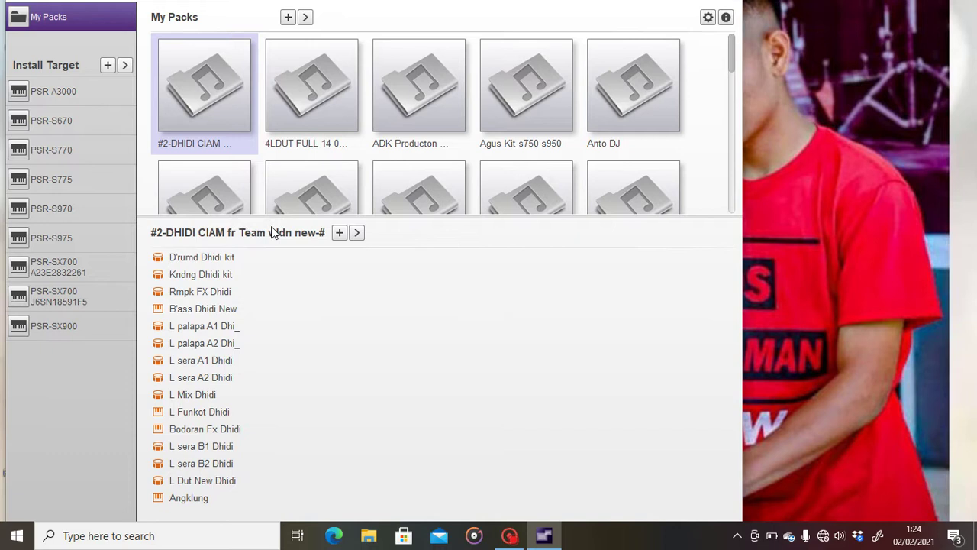
Step: Check the GB folder in File Explorer for the exported DUTZ.cpf file, and return to the pack list
click(369, 537)
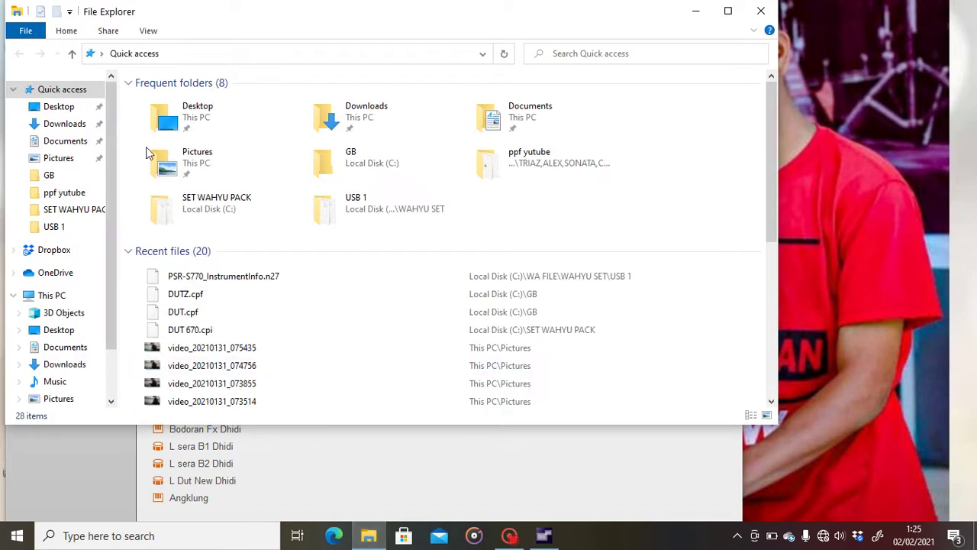
click(57, 176)
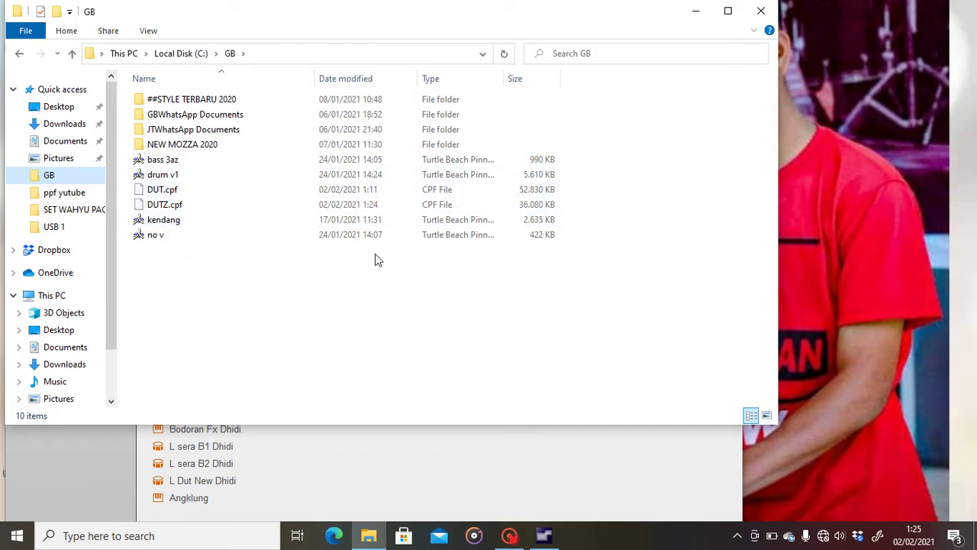
click(696, 11)
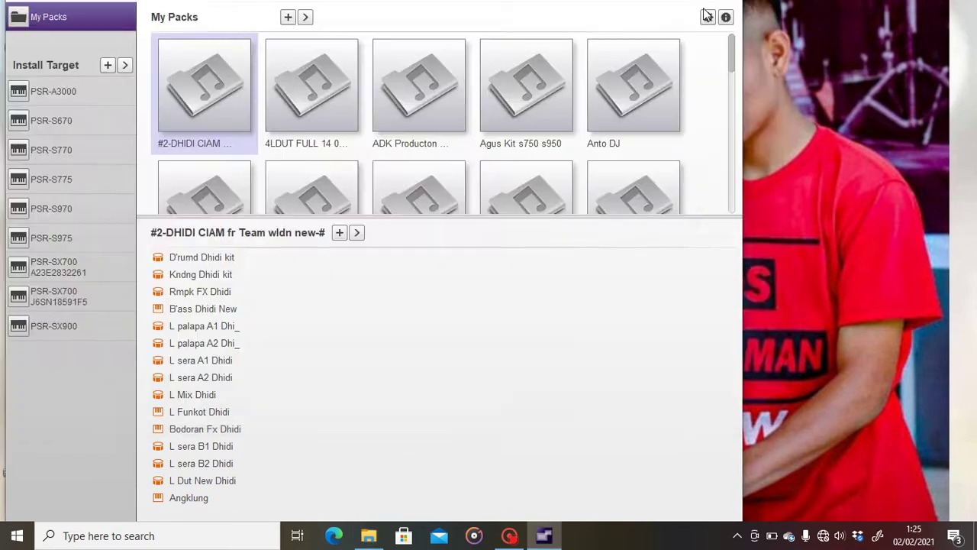
Step: Mark the #2-DHIDI CIAM pack for installation on the PSR-A3000 target
click(81, 93)
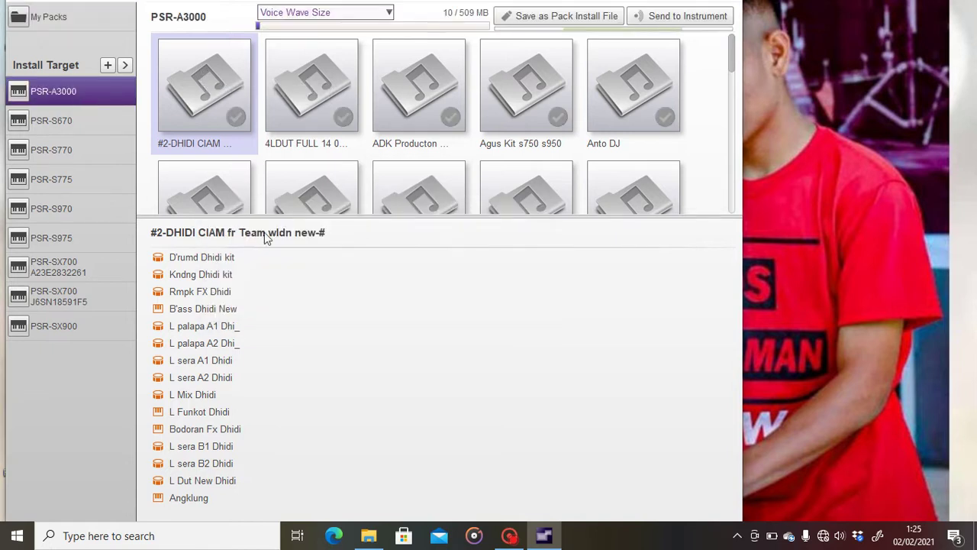
click(234, 187)
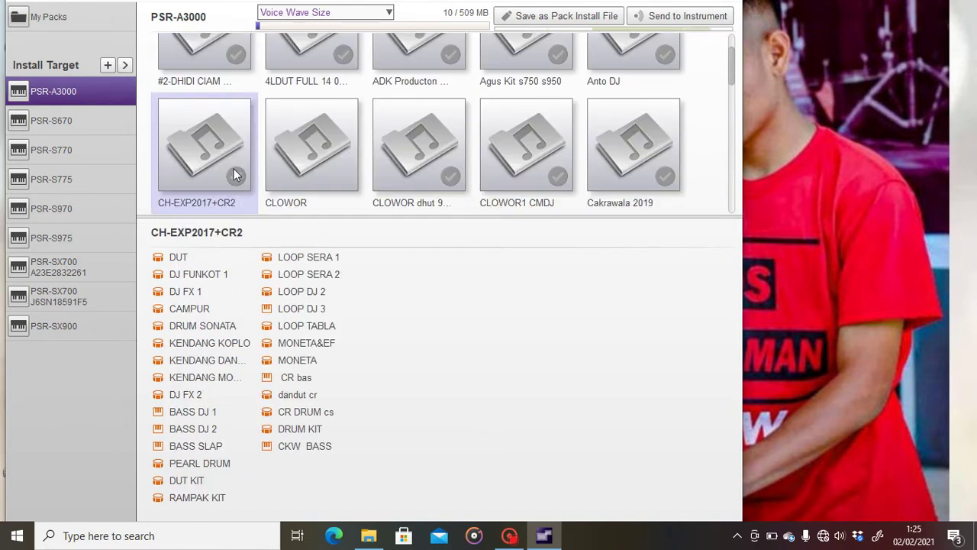
click(231, 74)
click(238, 119)
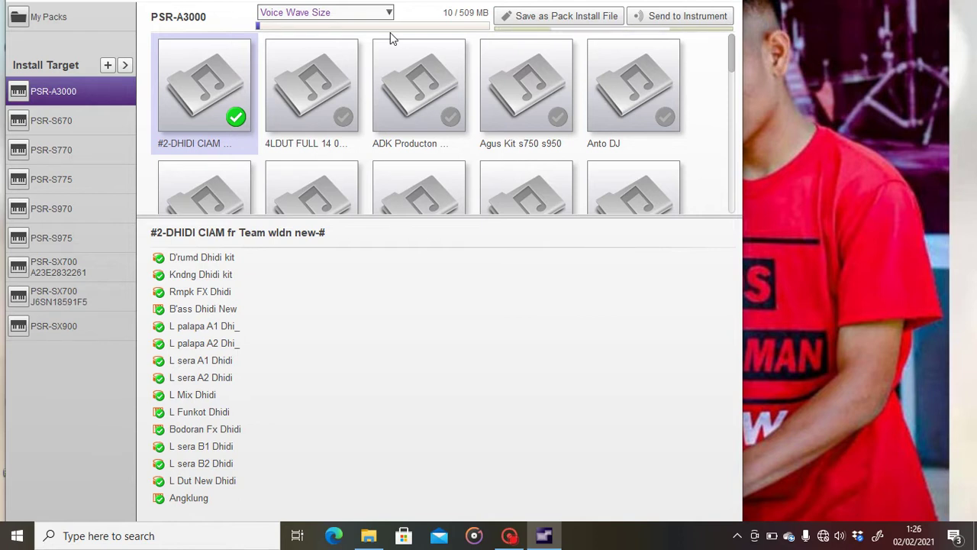
Step: Save the PSR-A3000 pack installation file in *.cpi format as DUTZ3000 in the SET WAHYU PACK folder
click(541, 20)
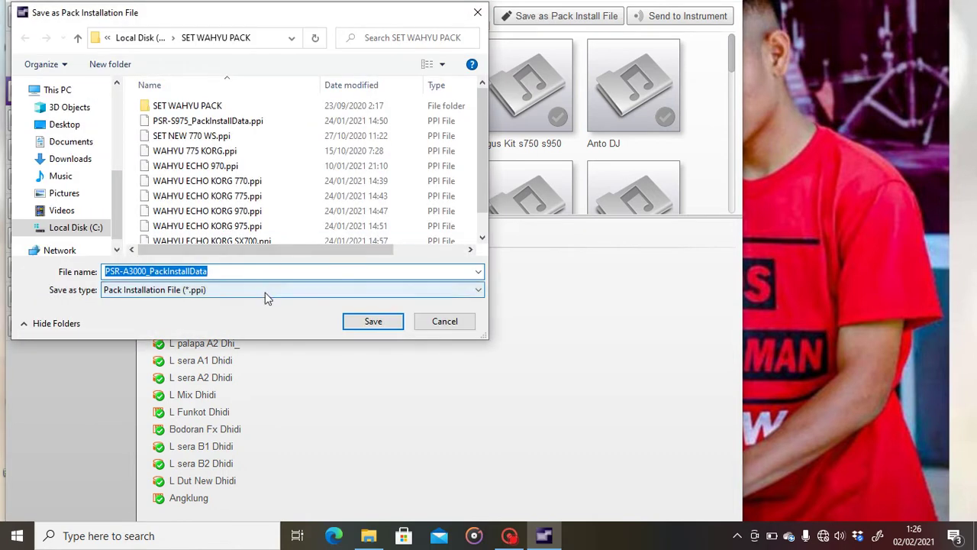
click(264, 290)
click(262, 314)
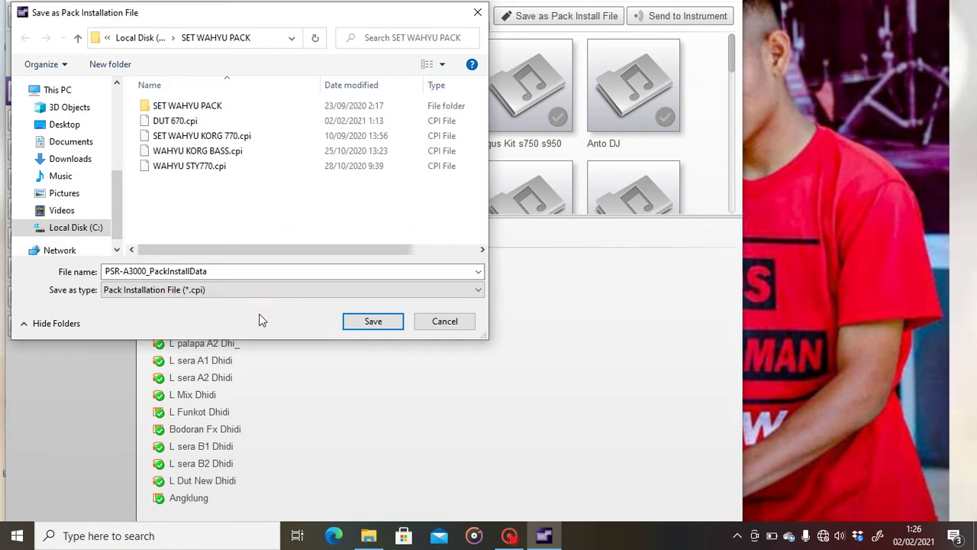
double_click(208, 271)
key(BackSpace)
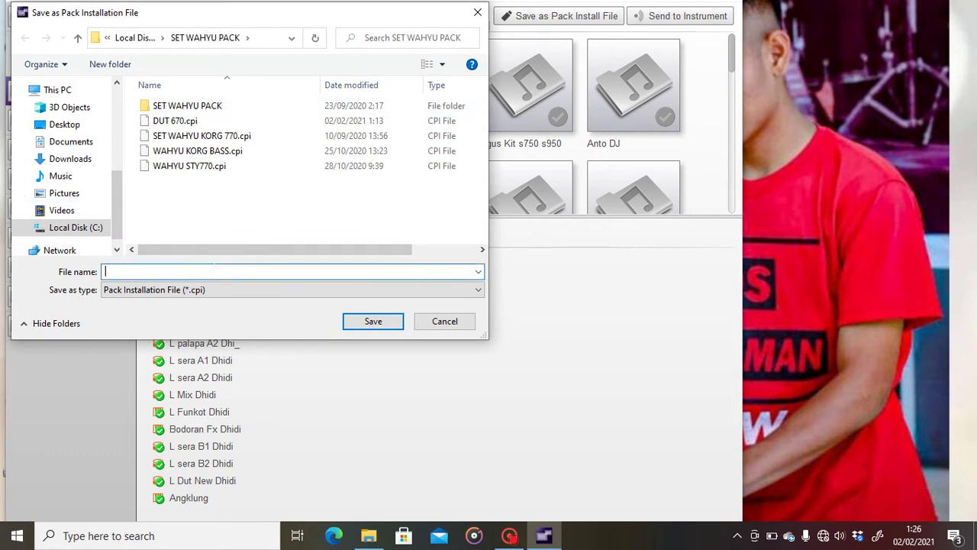
text(D)
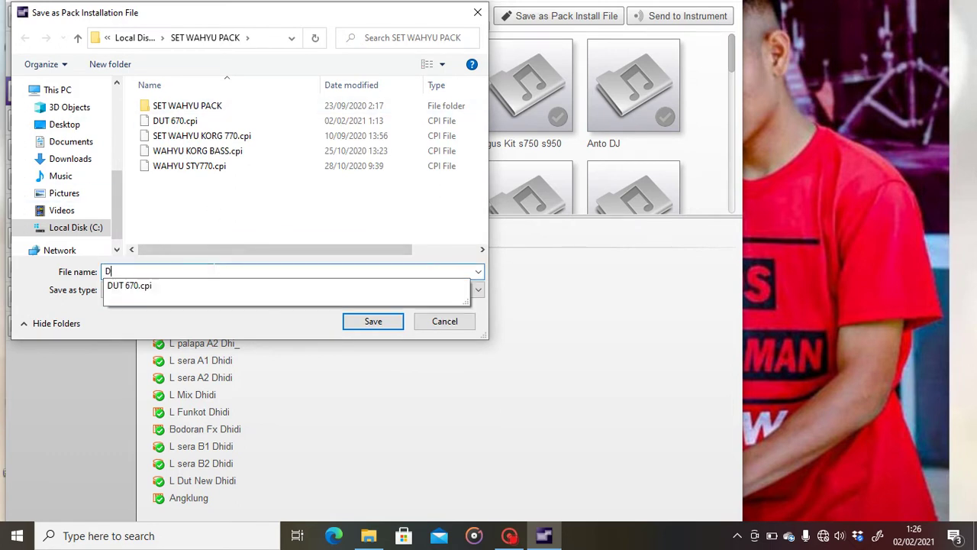
text(UTZ3000)
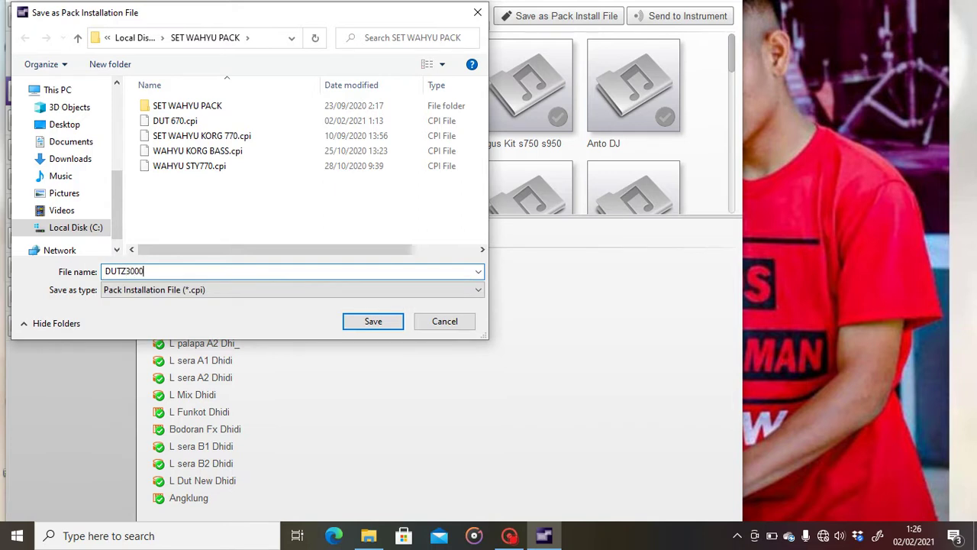
click(371, 322)
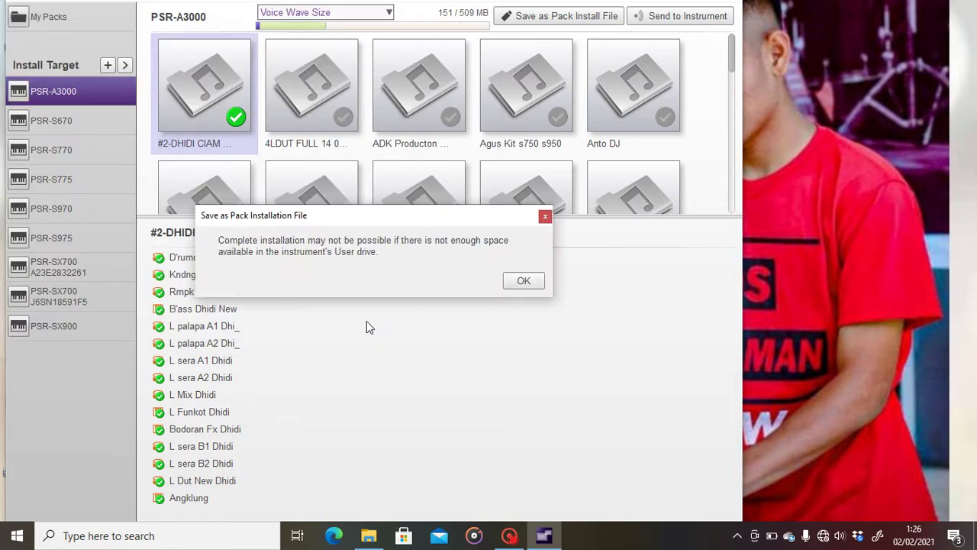
click(511, 286)
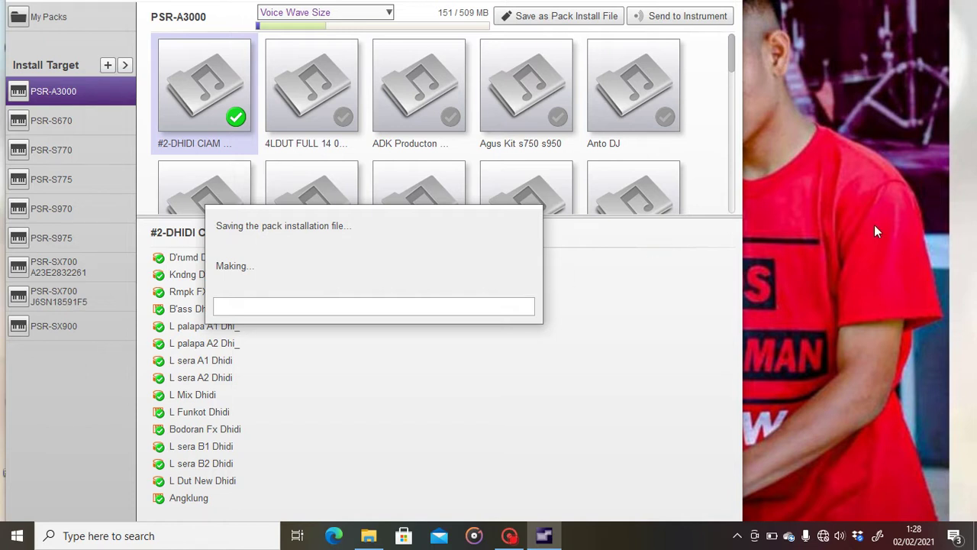
right_click(845, 226)
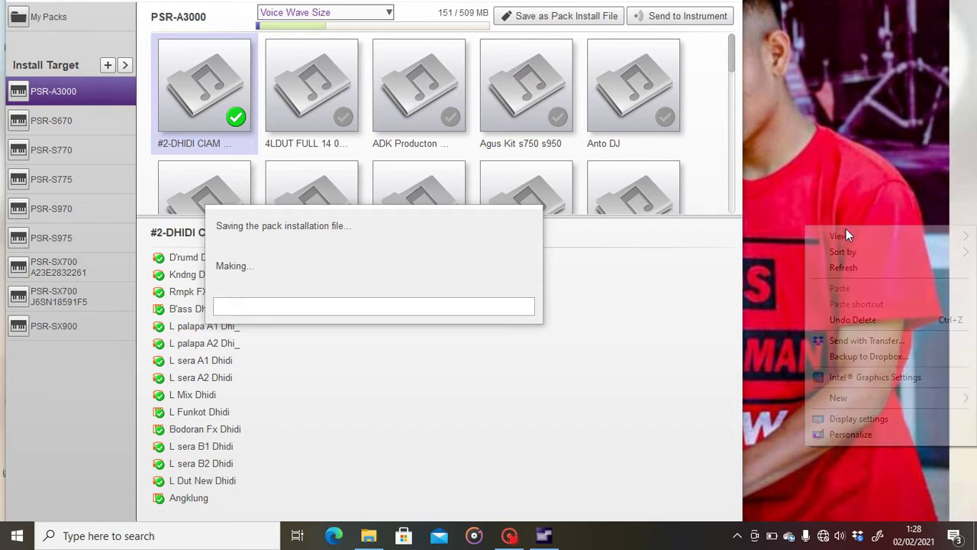
click(851, 263)
right_click(851, 263)
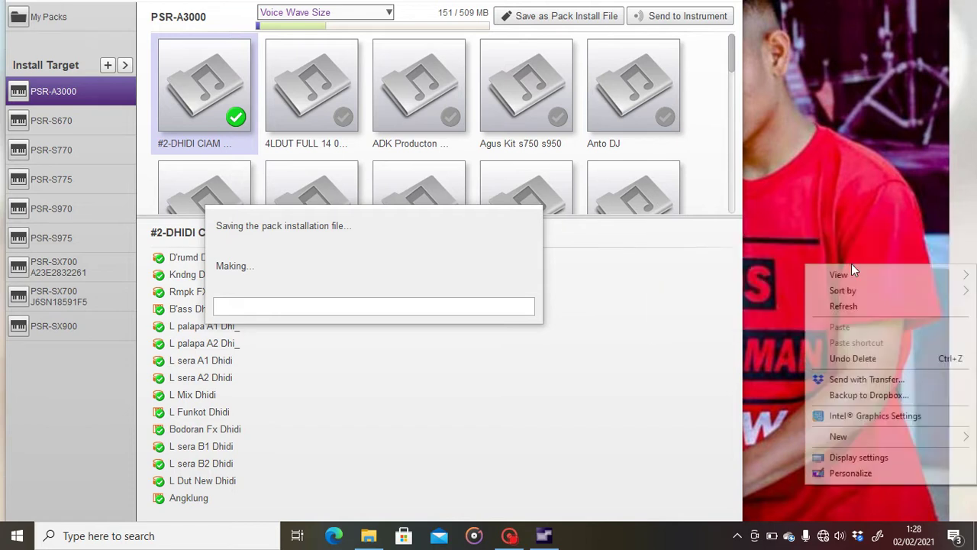
click(855, 306)
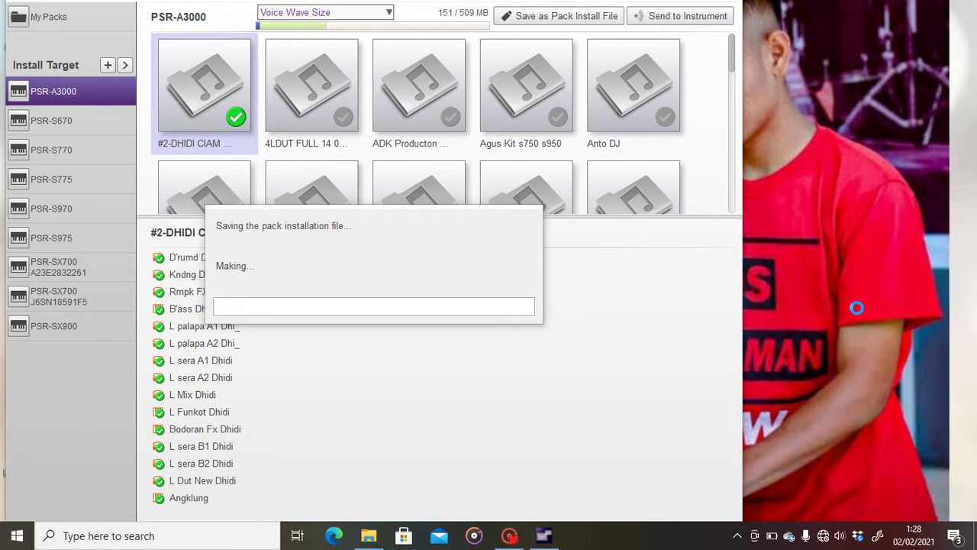
right_click(858, 308)
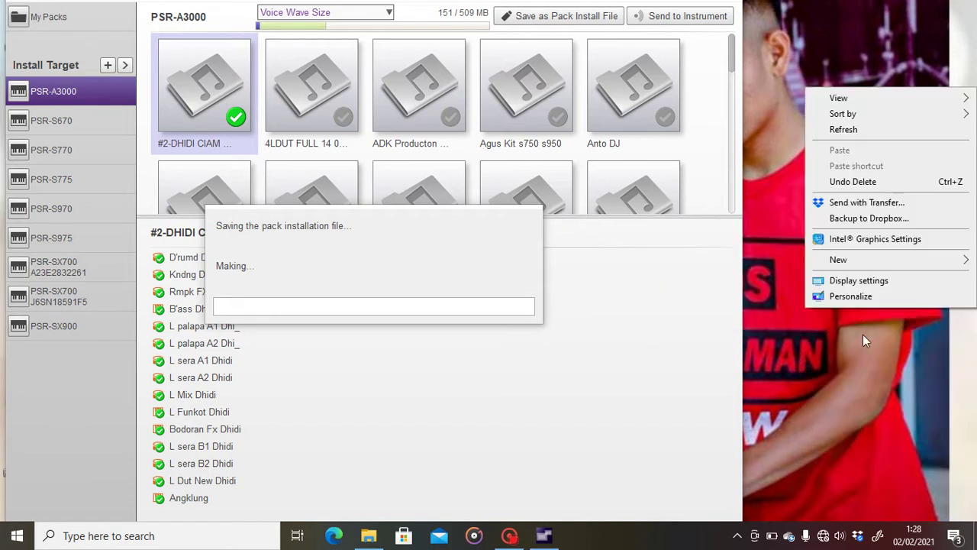
click(852, 130)
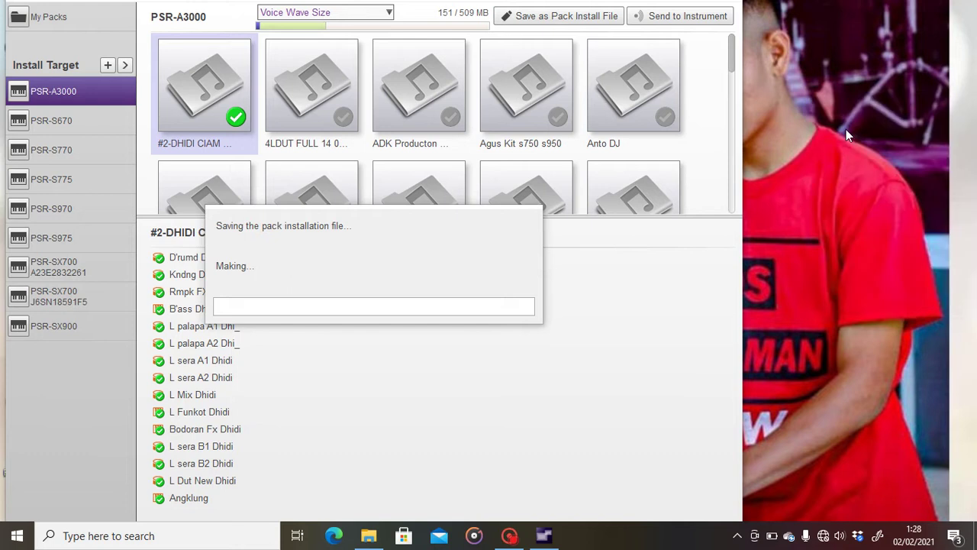
right_click(855, 190)
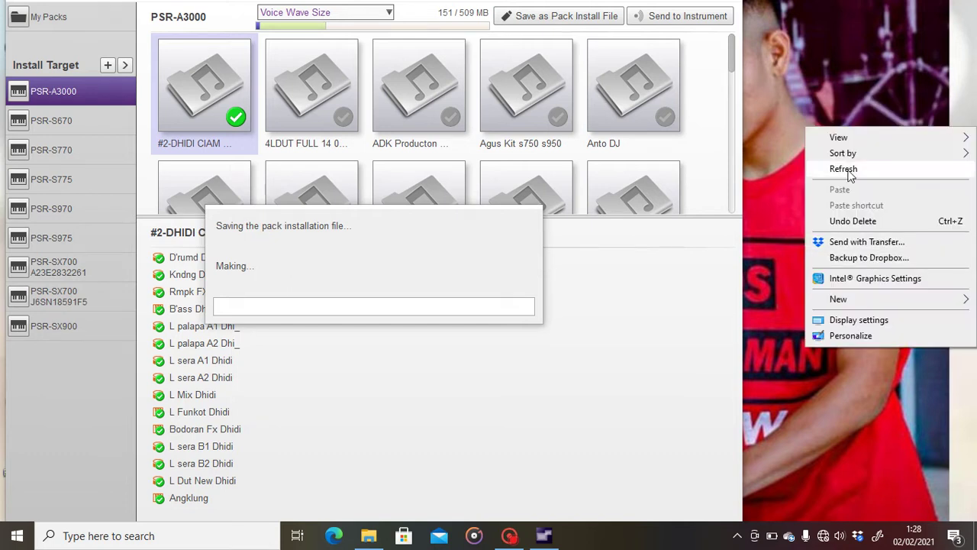
click(849, 172)
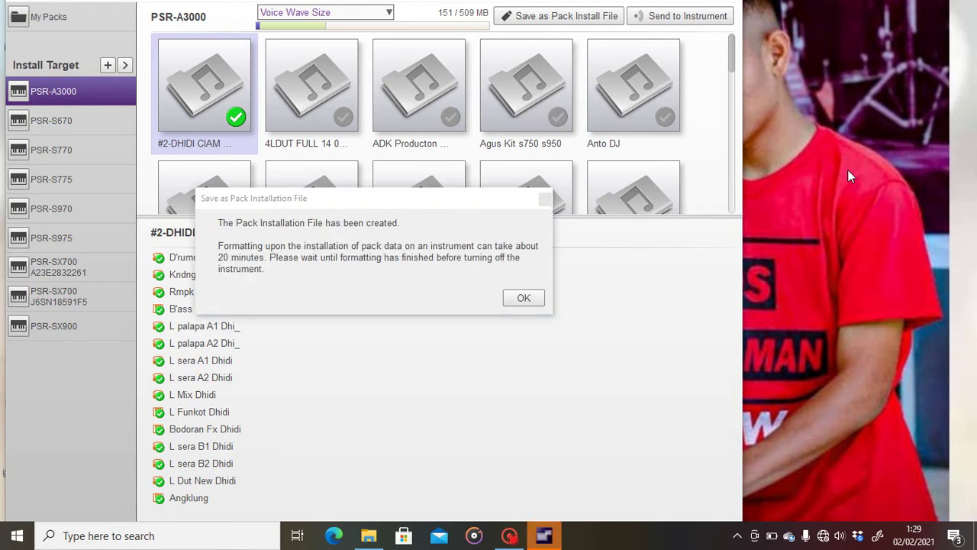
Step: Acknowledge the finished pack installation file and check the SET WAHYU PACK folder in File Explorer for DUTZ3000.cpi
click(522, 302)
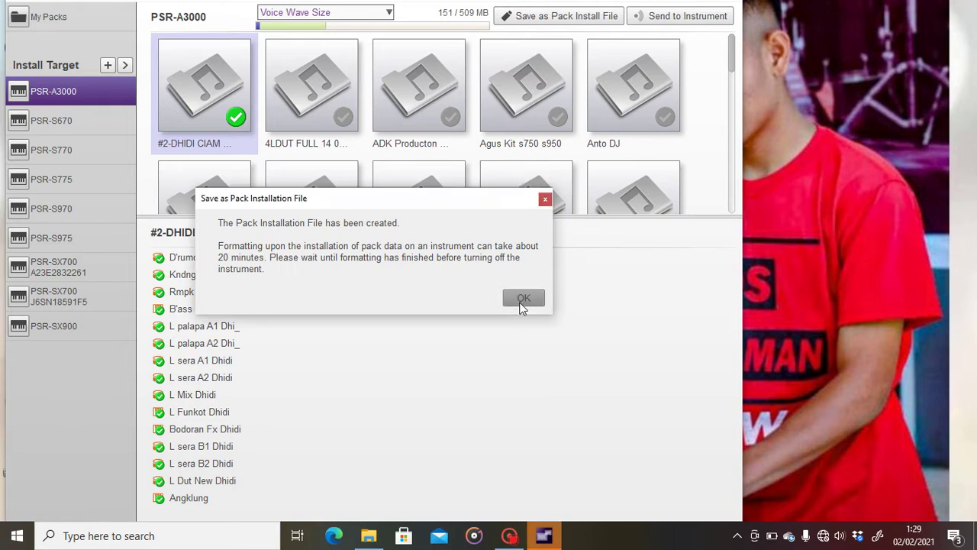
click(369, 536)
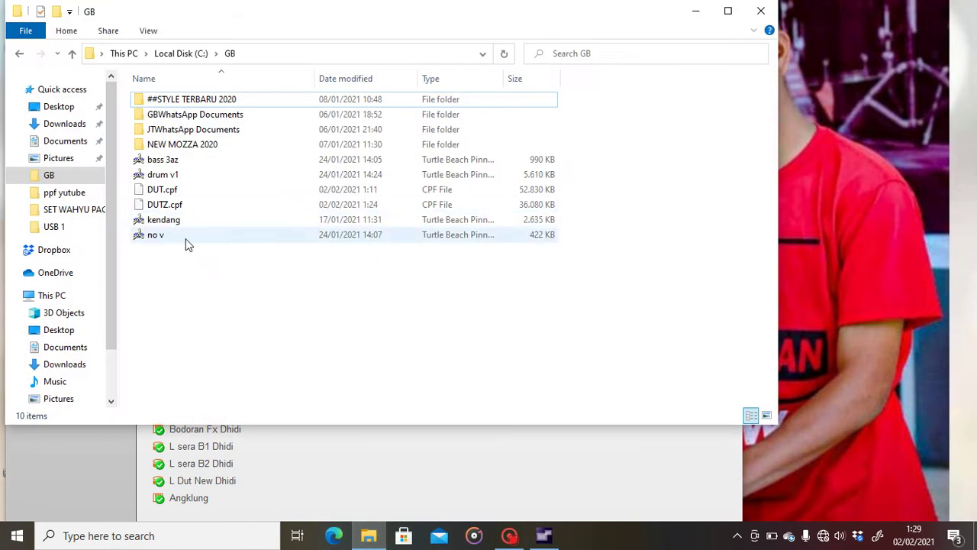
click(46, 210)
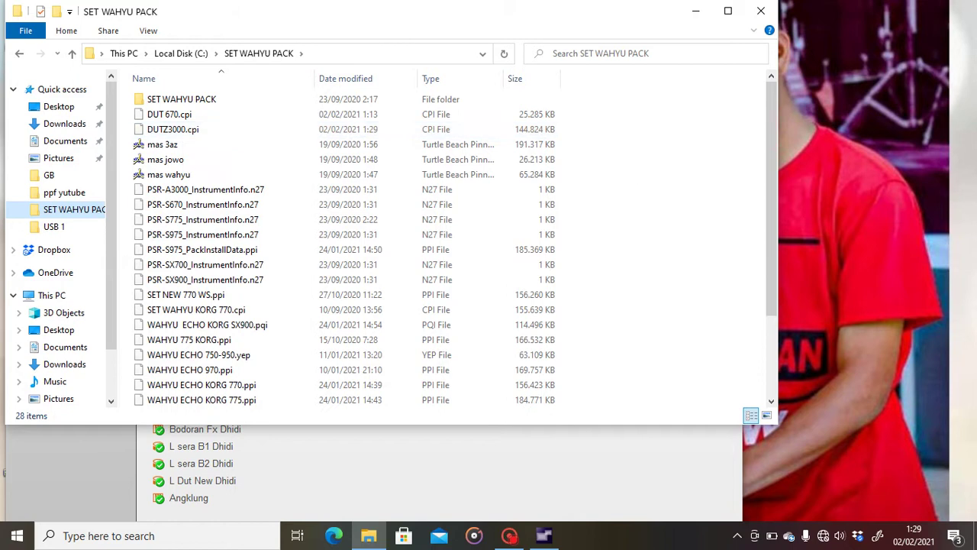
click(762, 11)
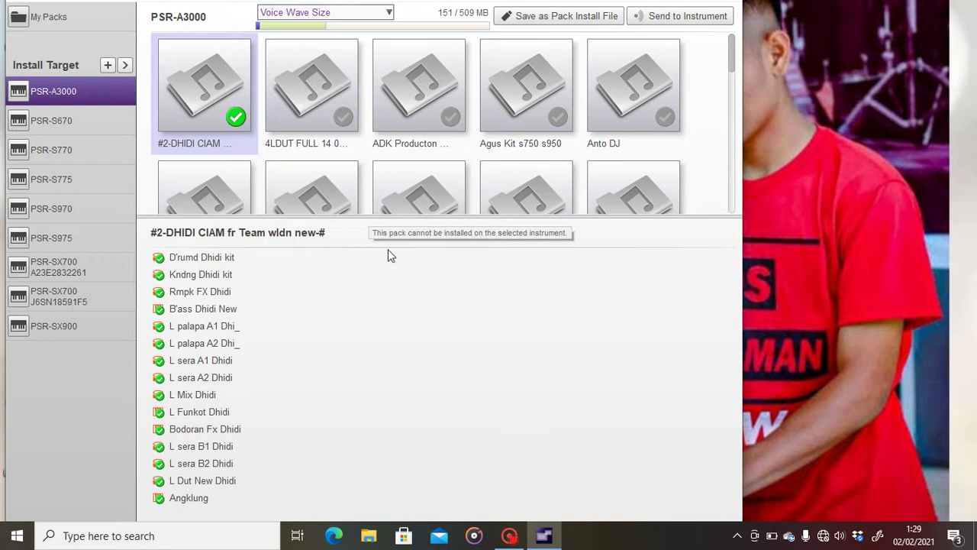
Step: Try to rename the #2-DHIDI CIAM pack in My Packs to DHIDI
click(109, 26)
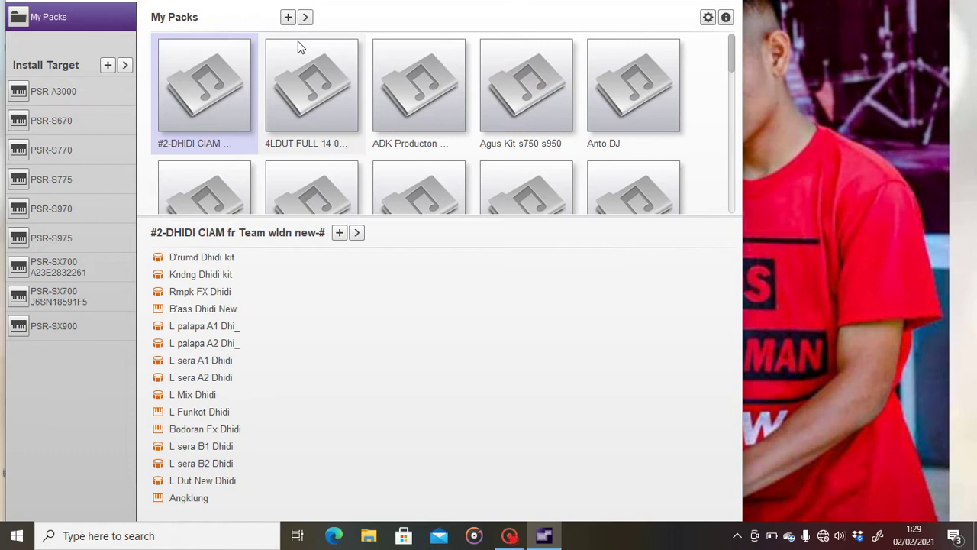
click(305, 17)
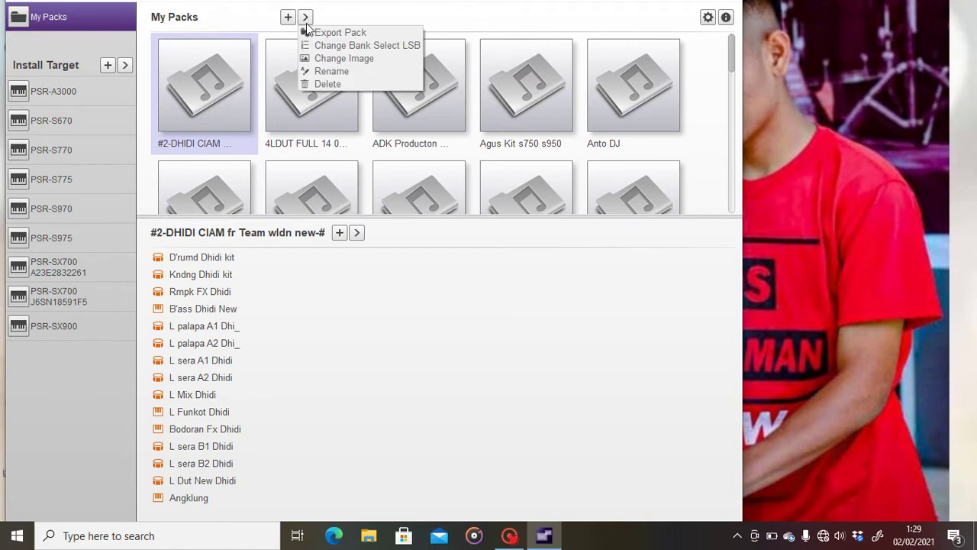
click(316, 71)
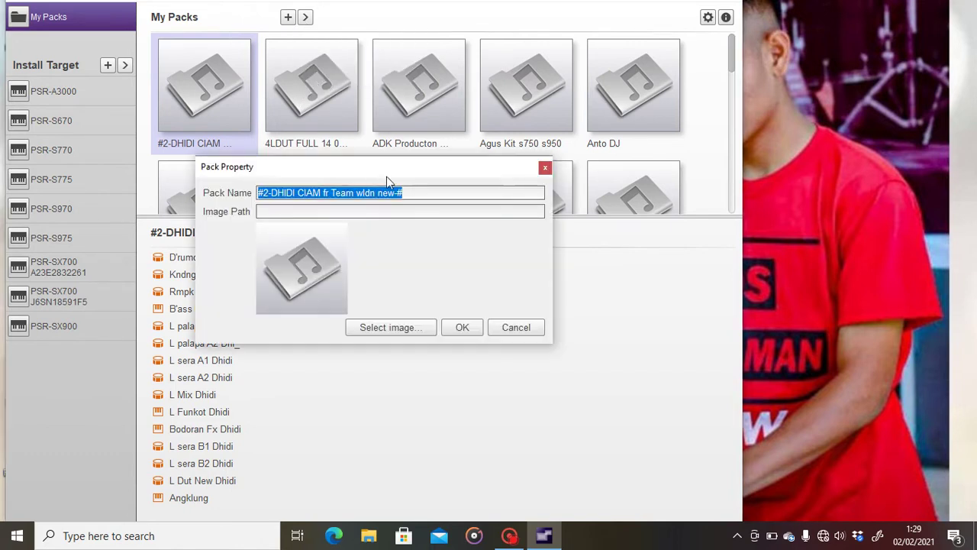
key(BackSpace)
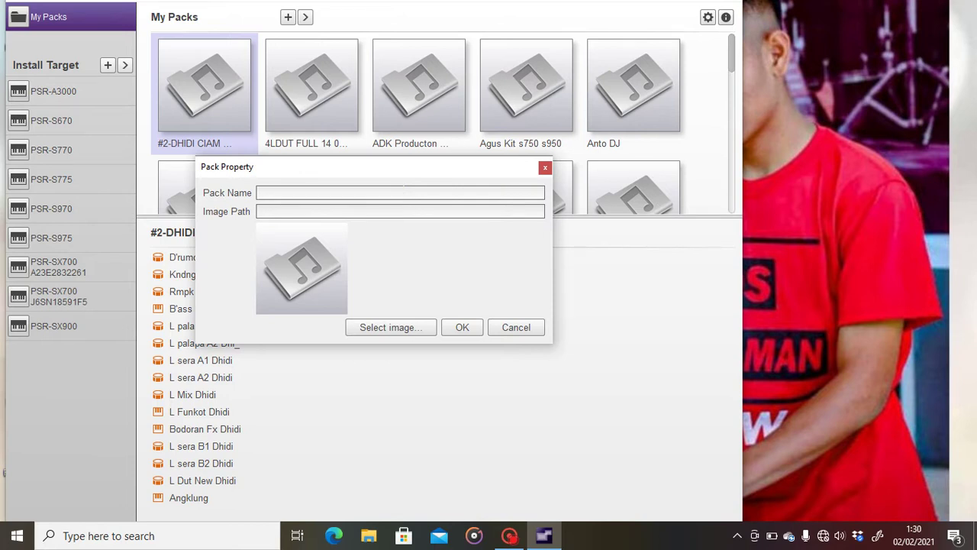
text(DHIDI)
key(Return)
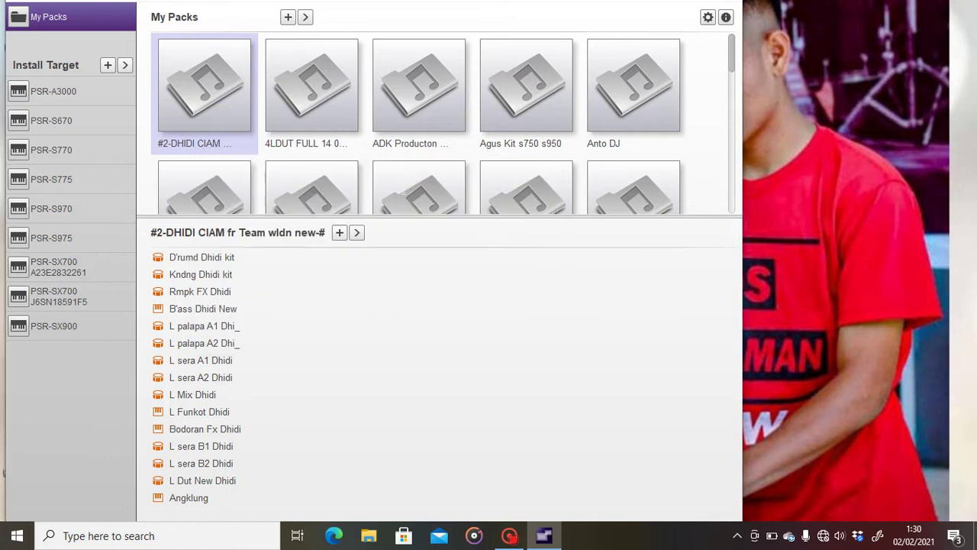
Step: Import the protected pack file DUTZ.cpf from the GB folder into My Packs
click(288, 18)
click(300, 47)
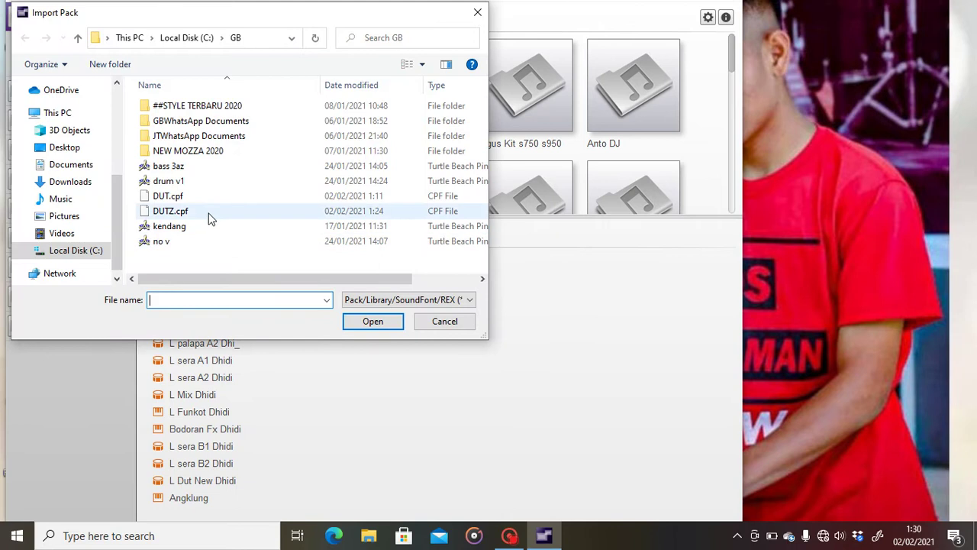
click(209, 214)
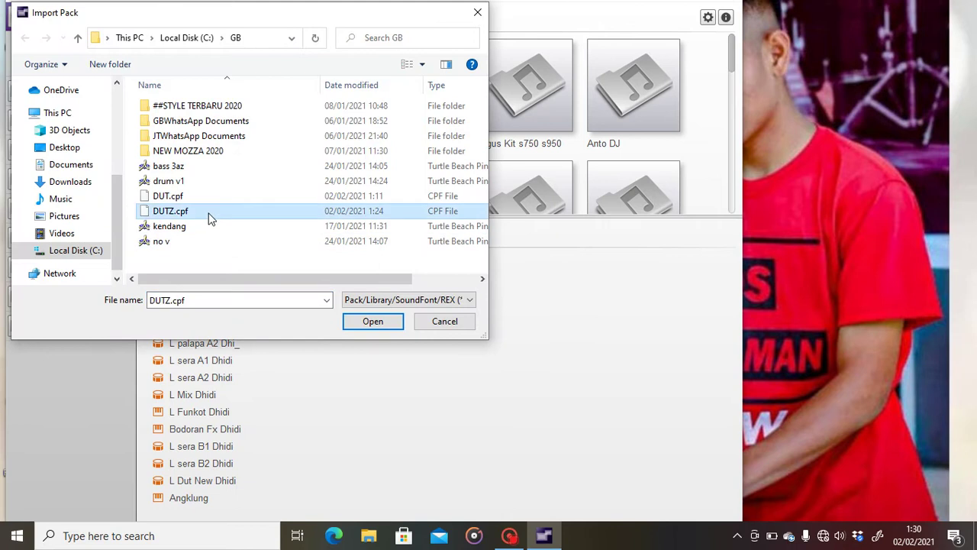
click(352, 320)
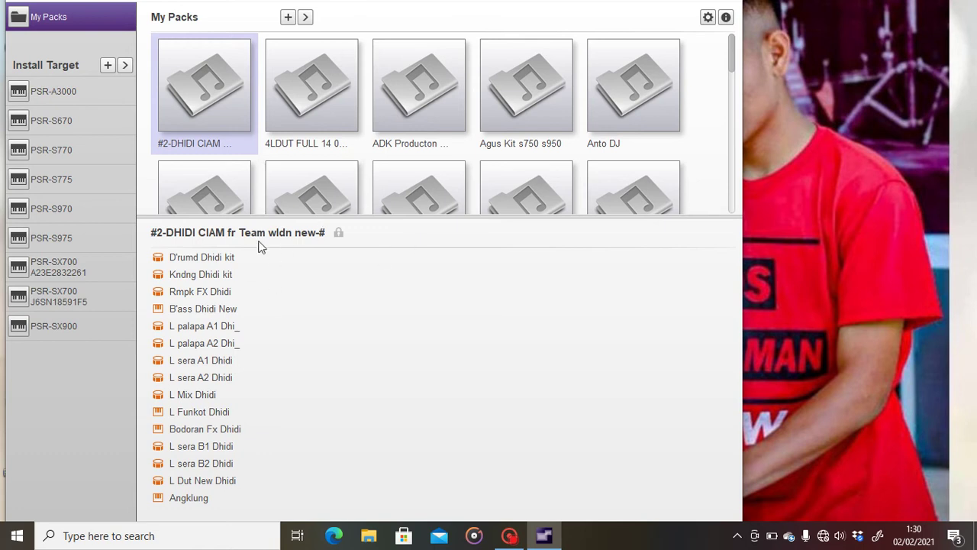
mouse_move(509, 535)
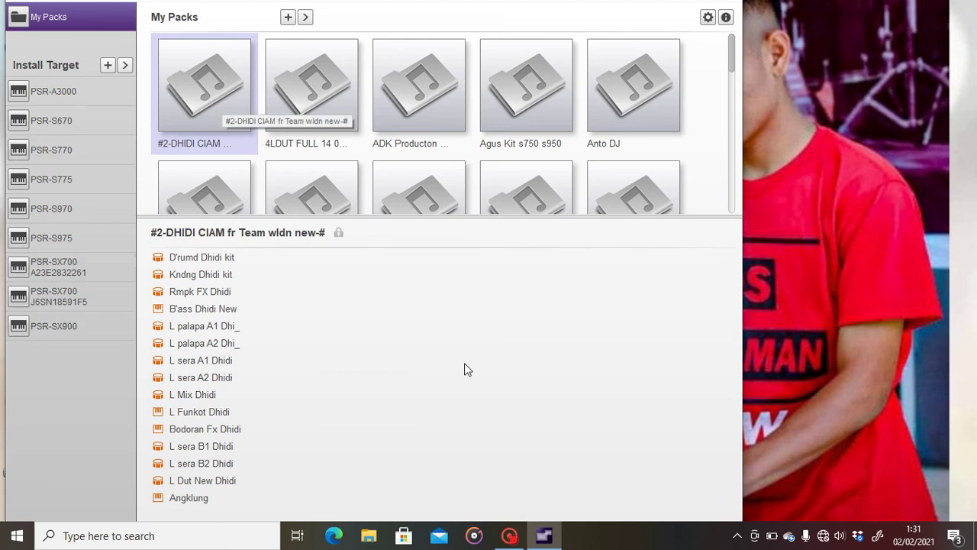
click(509, 535)
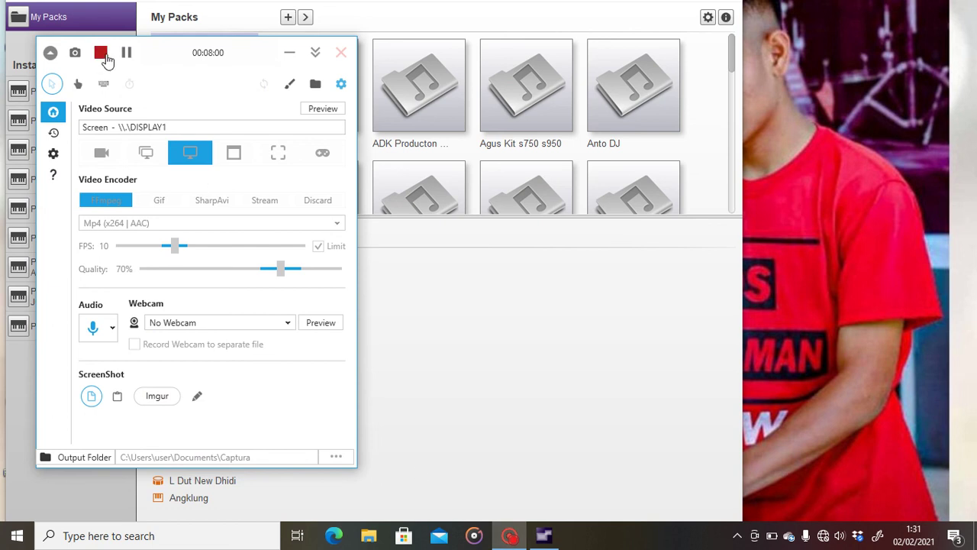